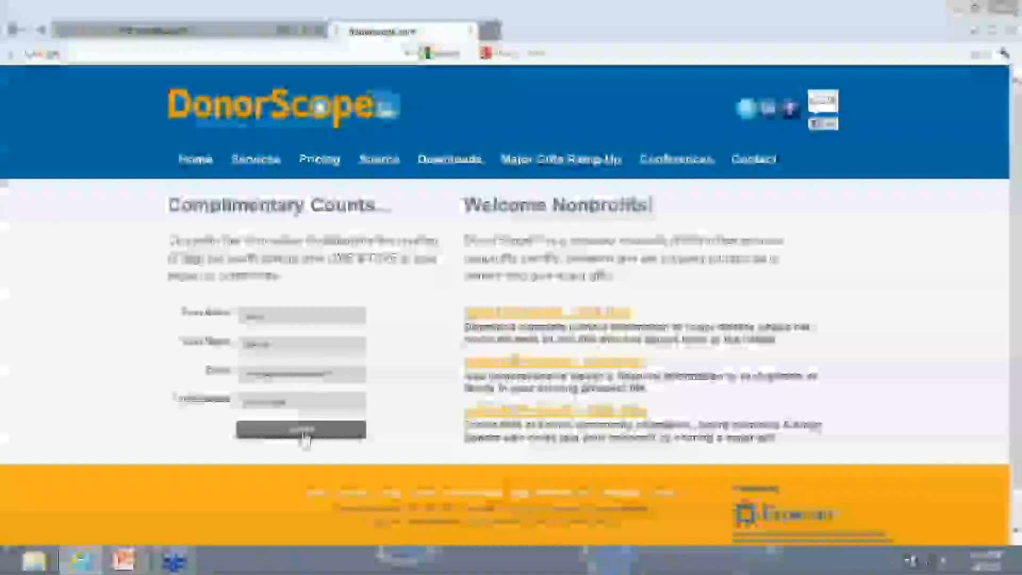
Submit the Complimentary Counts form and choose a radius geography search centred on ZIP code 37205
click(301, 430)
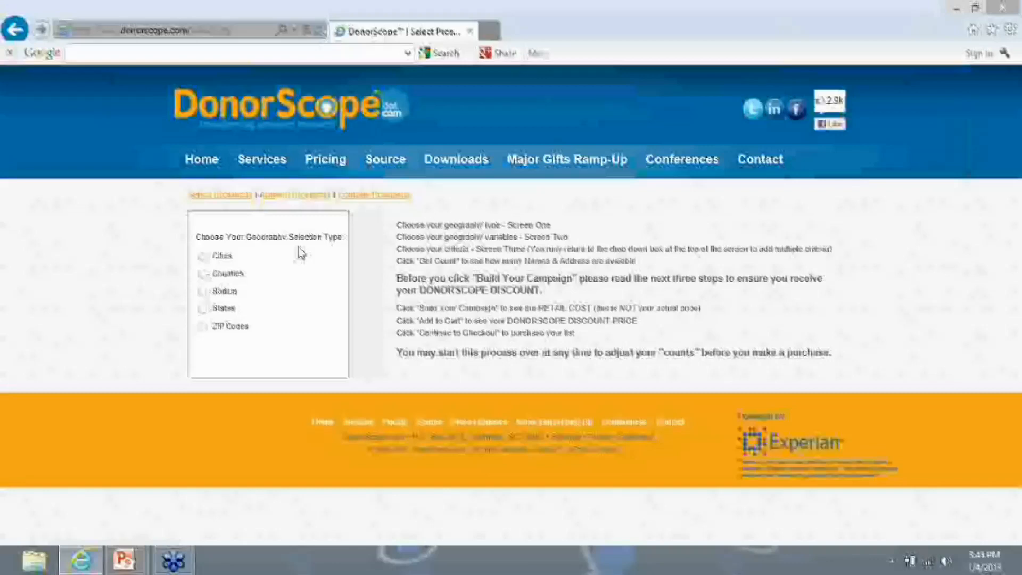
click(205, 297)
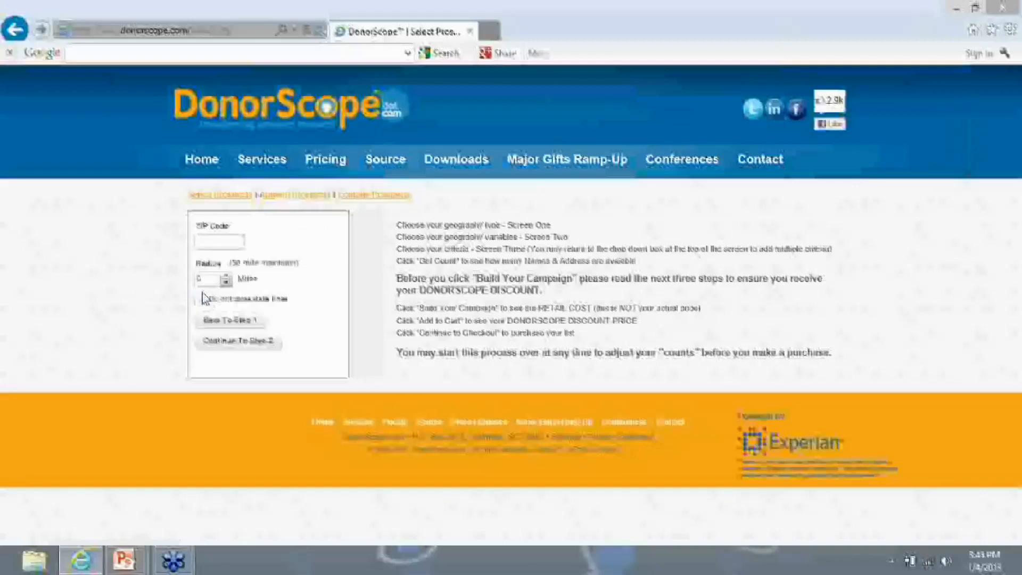
click(220, 246)
text(37205)
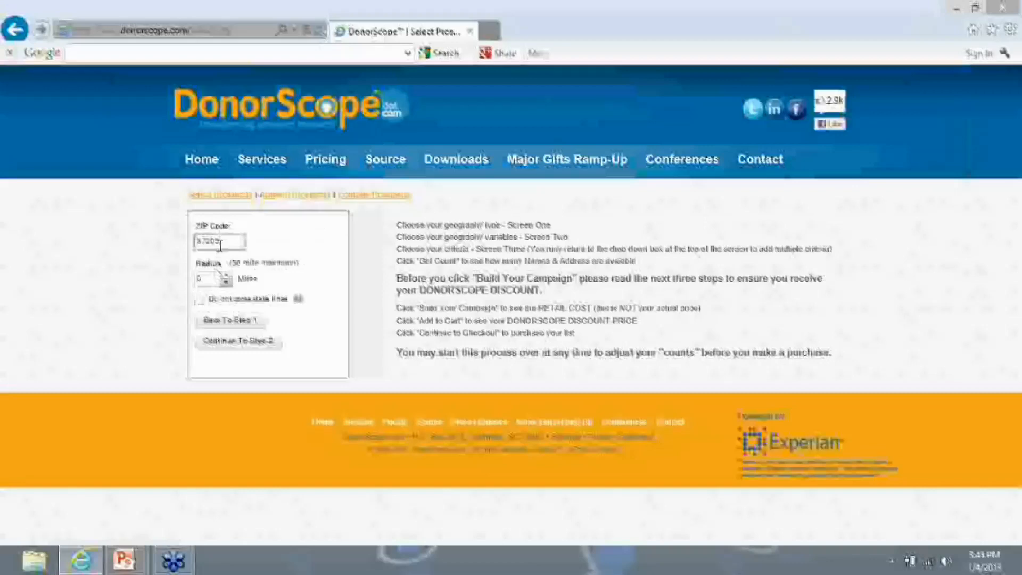
Set the search radius to 30 miles and continue to the criteria selection
click(228, 276)
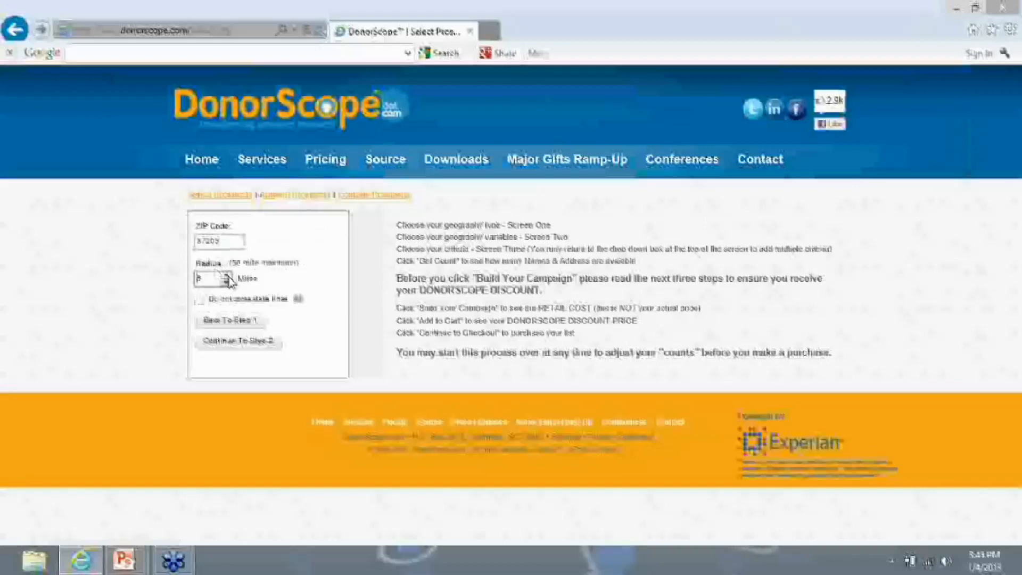
click(228, 275)
click(228, 275)
click(228, 275)
click(227, 275)
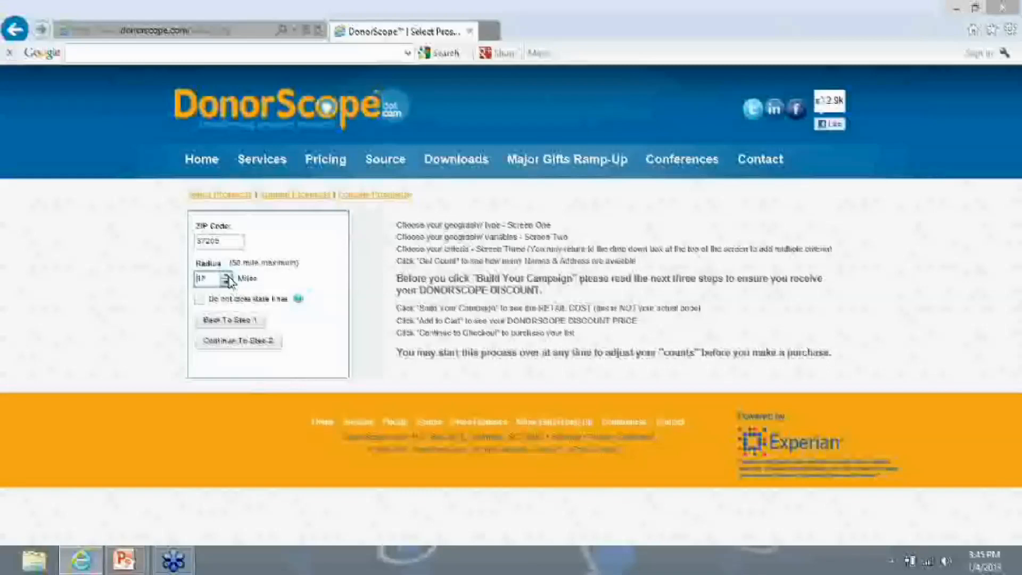
click(228, 276)
click(228, 275)
click(227, 276)
click(228, 277)
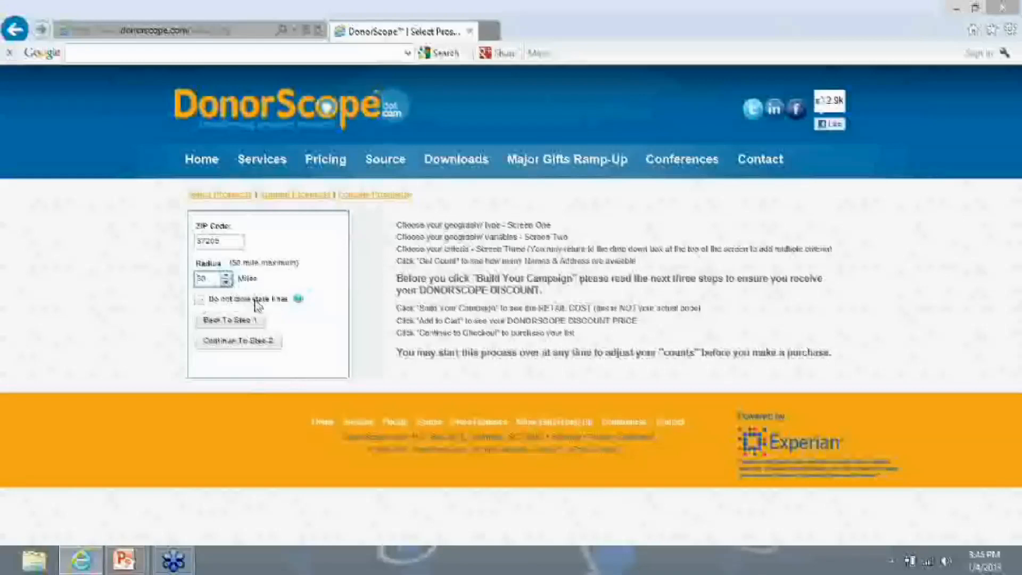
click(258, 344)
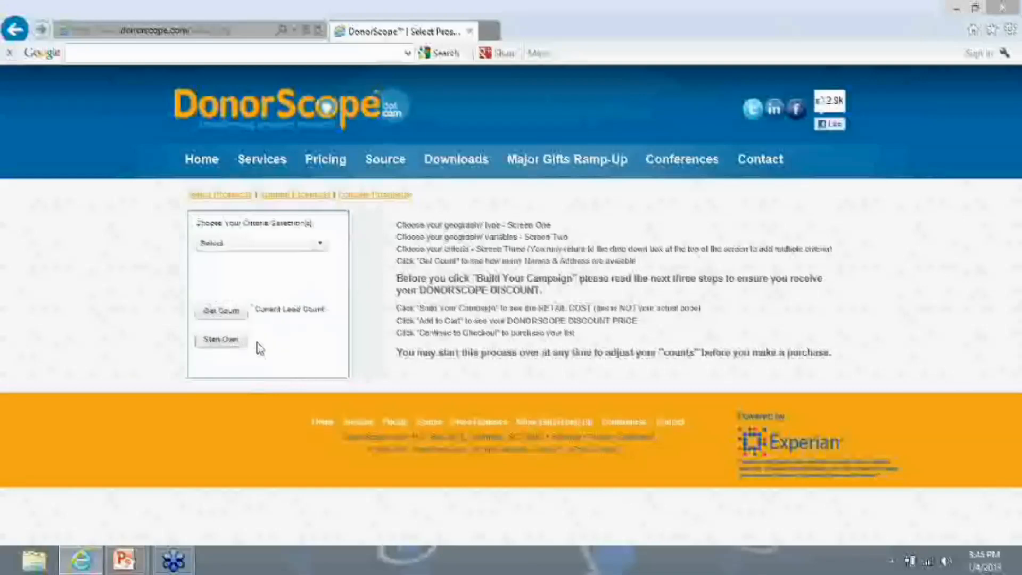
Filter prospects by a Net Worth of $1,000,000+ and get the lead count
click(319, 244)
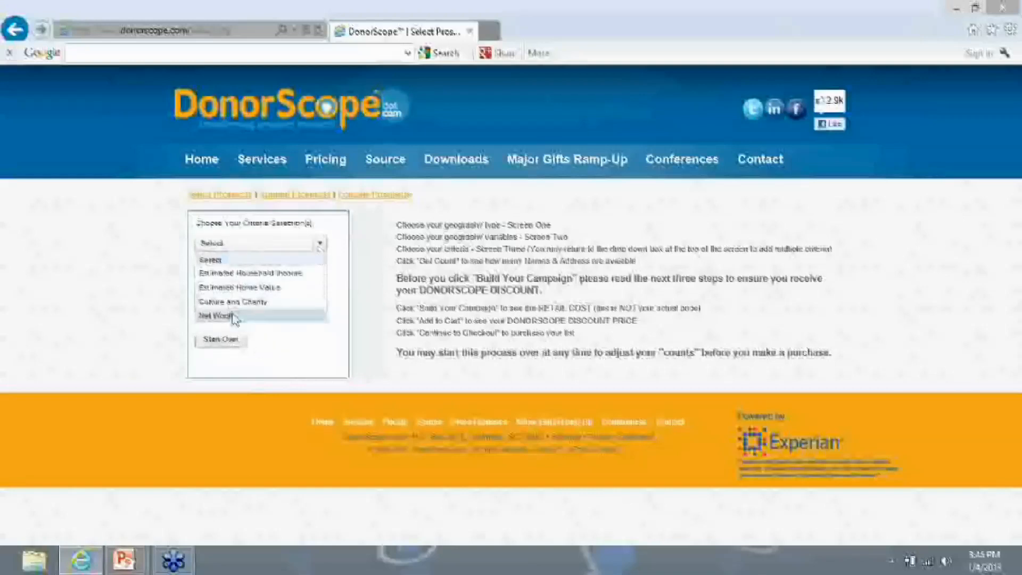
click(234, 317)
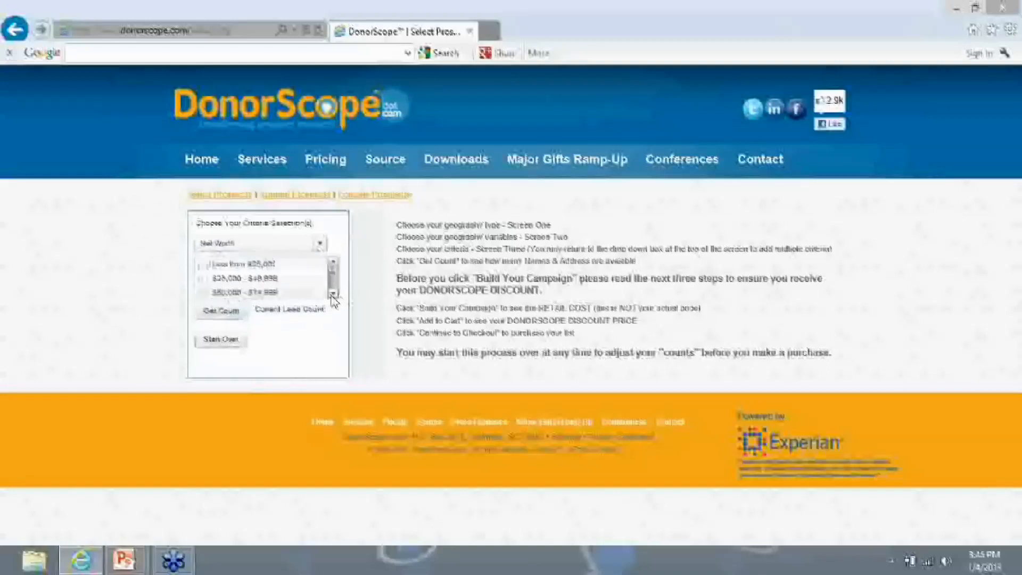
scroll(330, 288, down, 3)
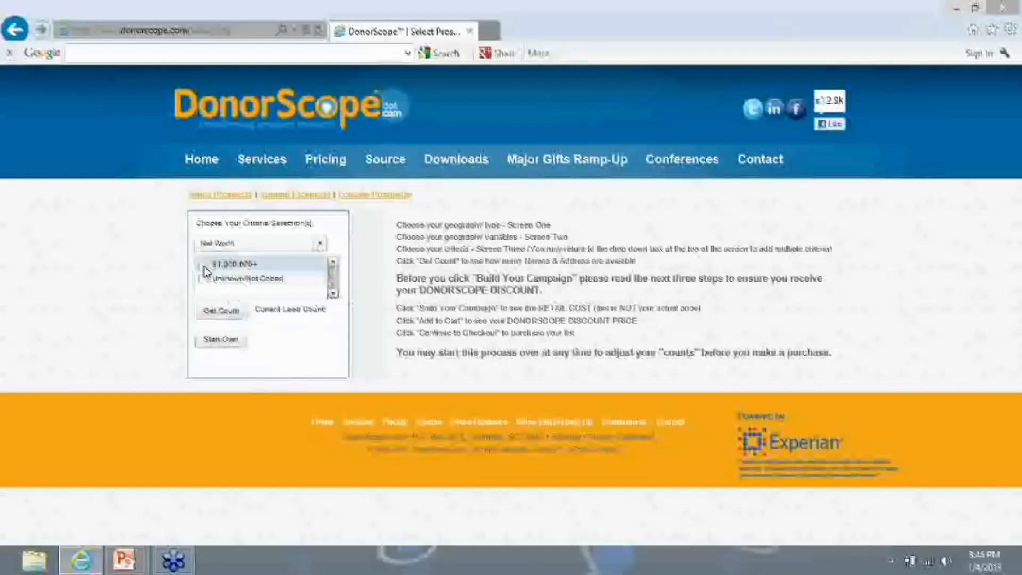
click(202, 265)
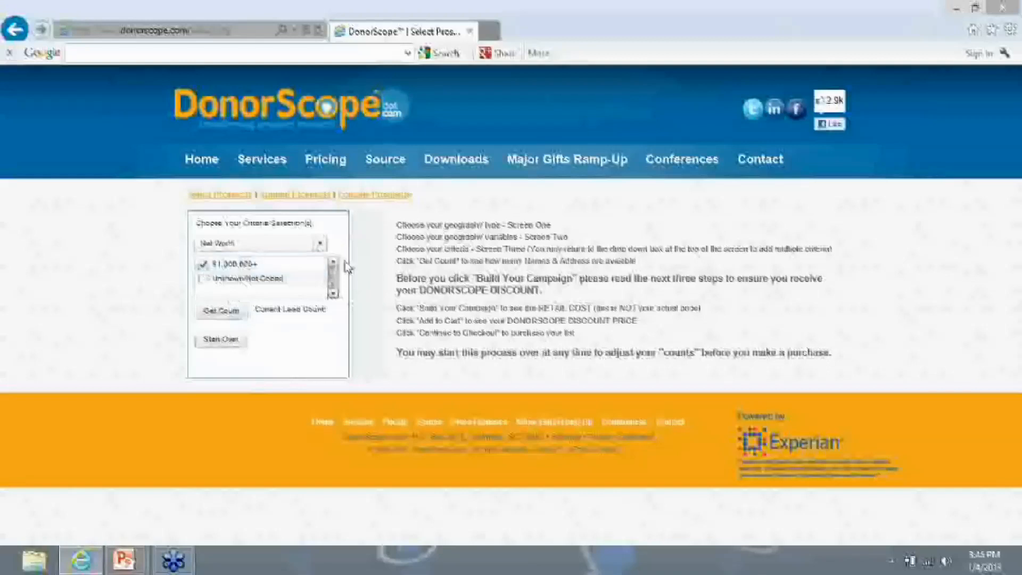
click(229, 313)
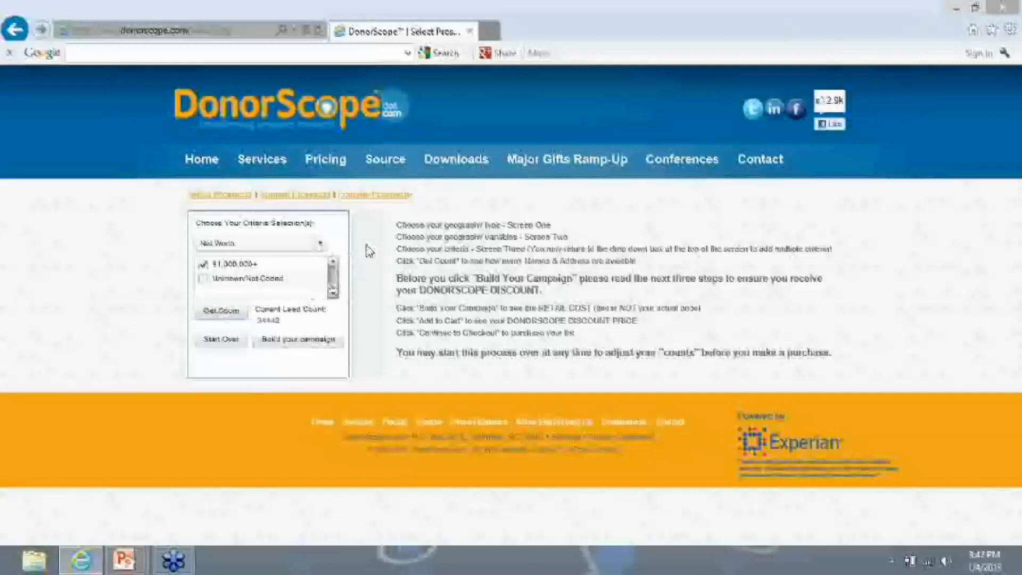
Add the highest Estimated Household Income bracket as a criterion and refresh the lead count
click(322, 246)
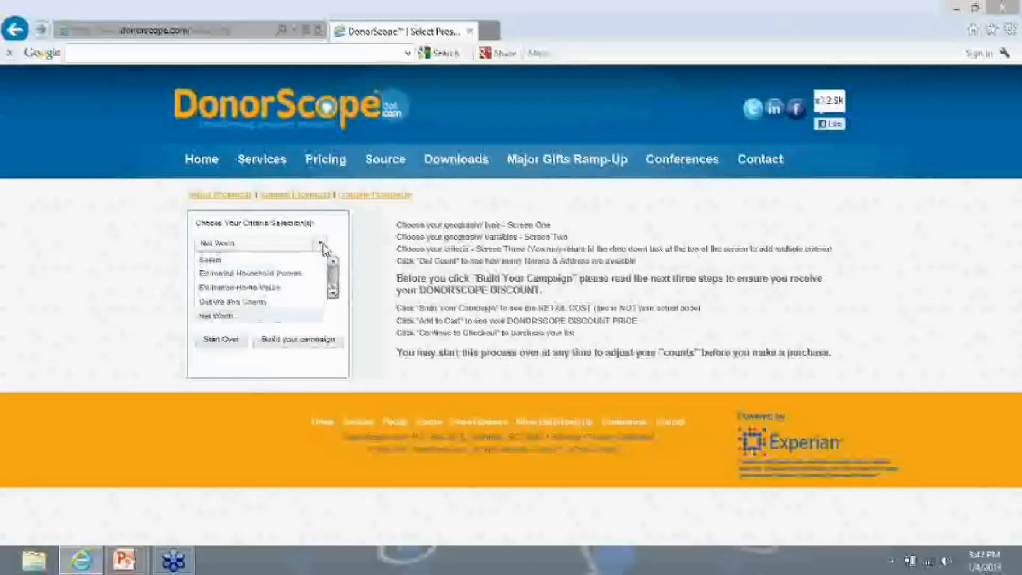
click(274, 273)
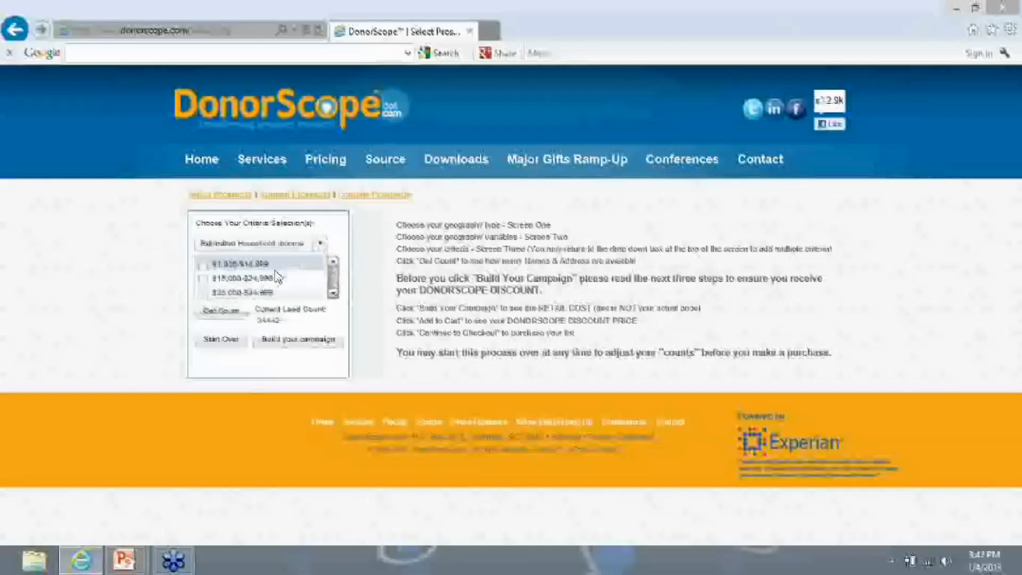
click(334, 292)
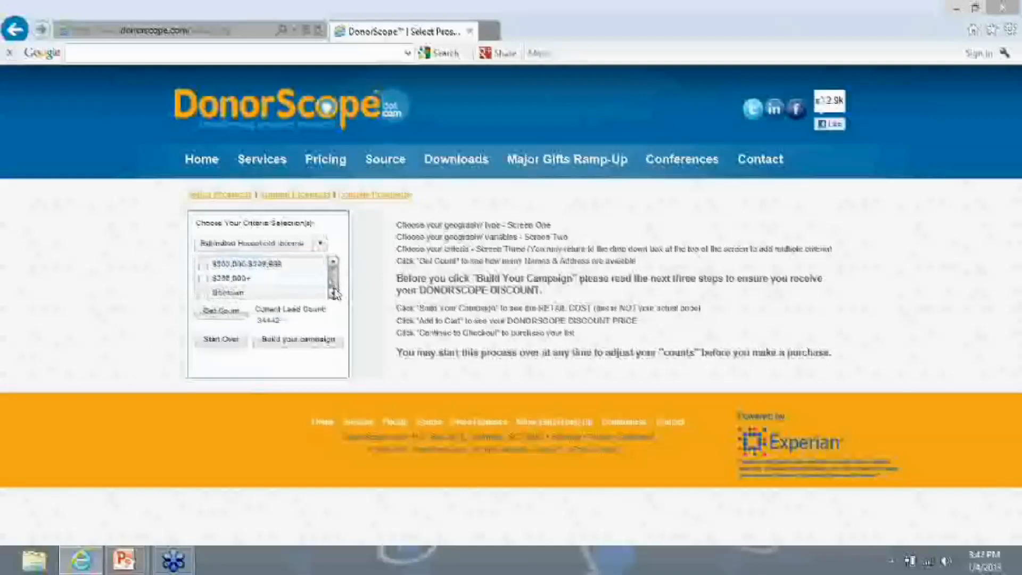
click(204, 278)
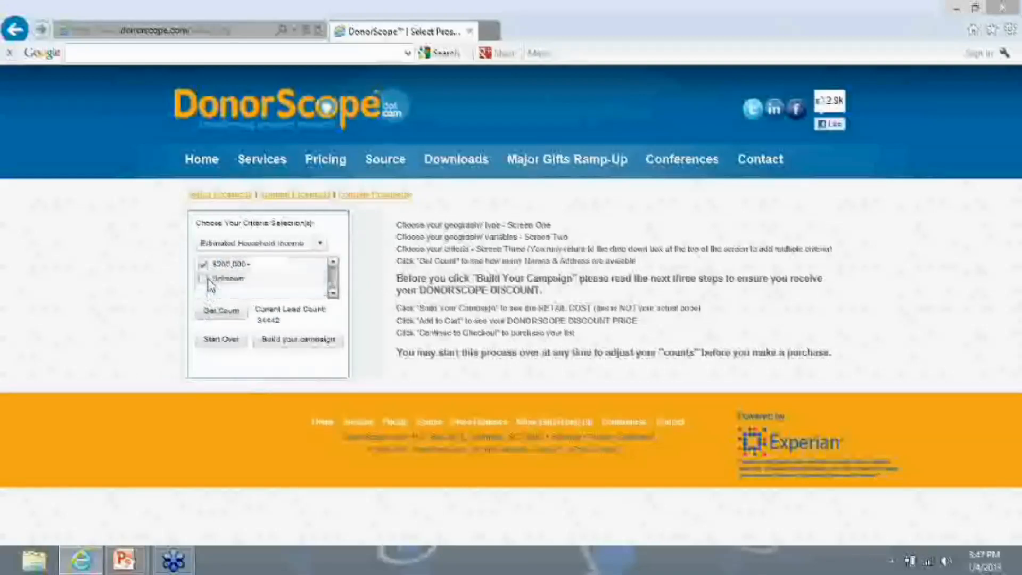
click(227, 312)
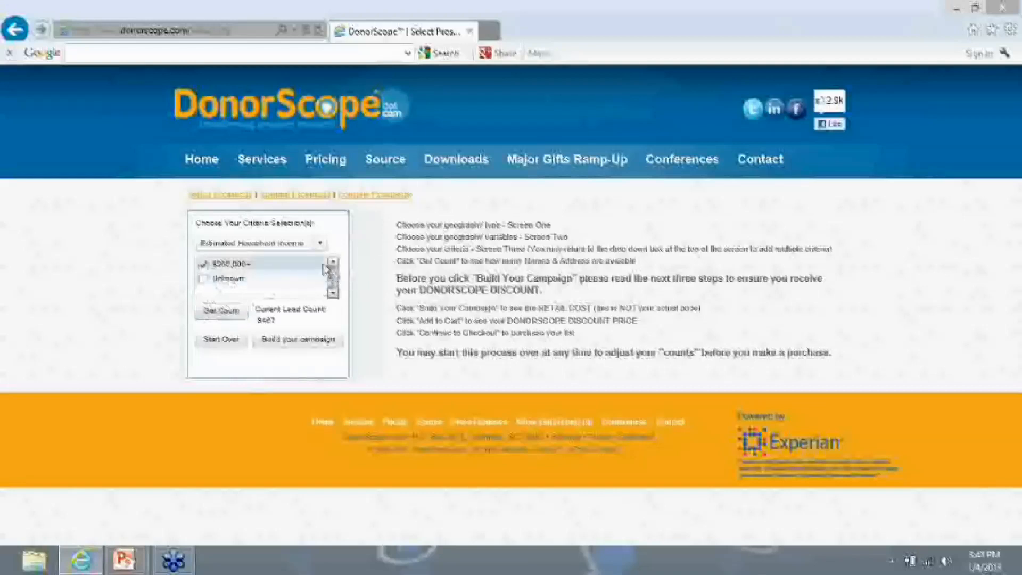
Add the Estimated Home Value bracket $450,000 - $749,999 as a criterion and refresh the lead count
click(320, 244)
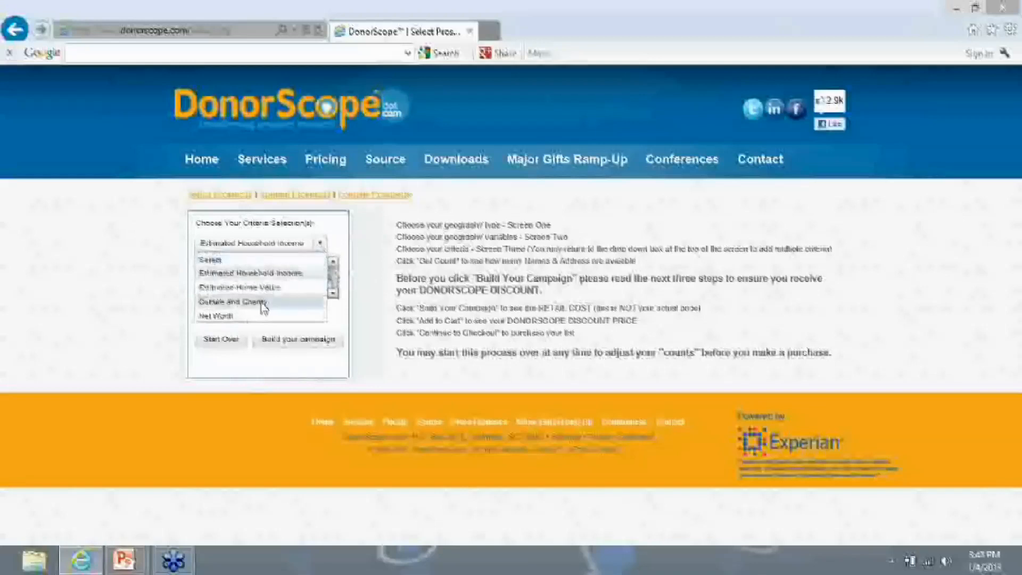
click(273, 288)
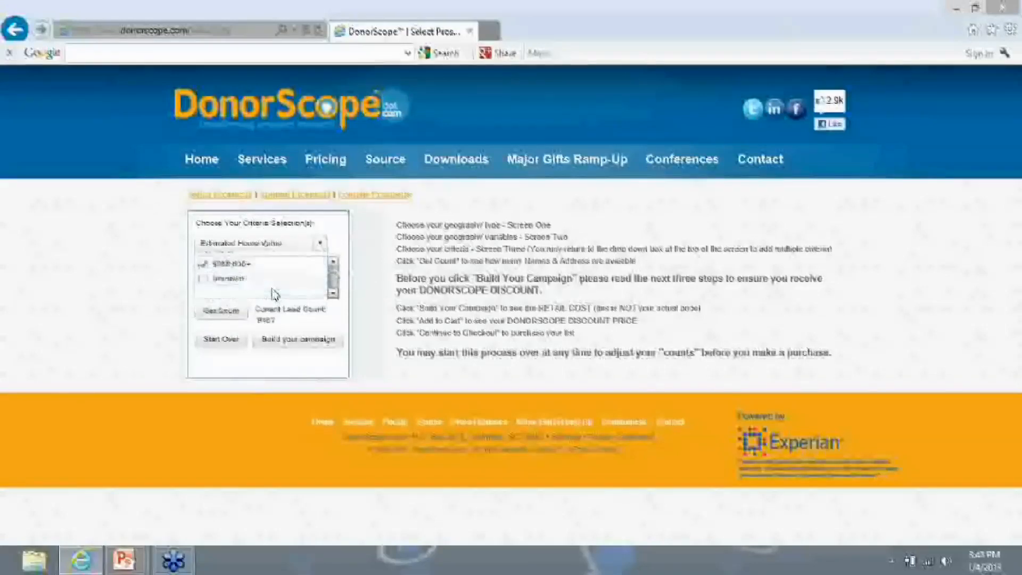
scroll(334, 294, down, 5)
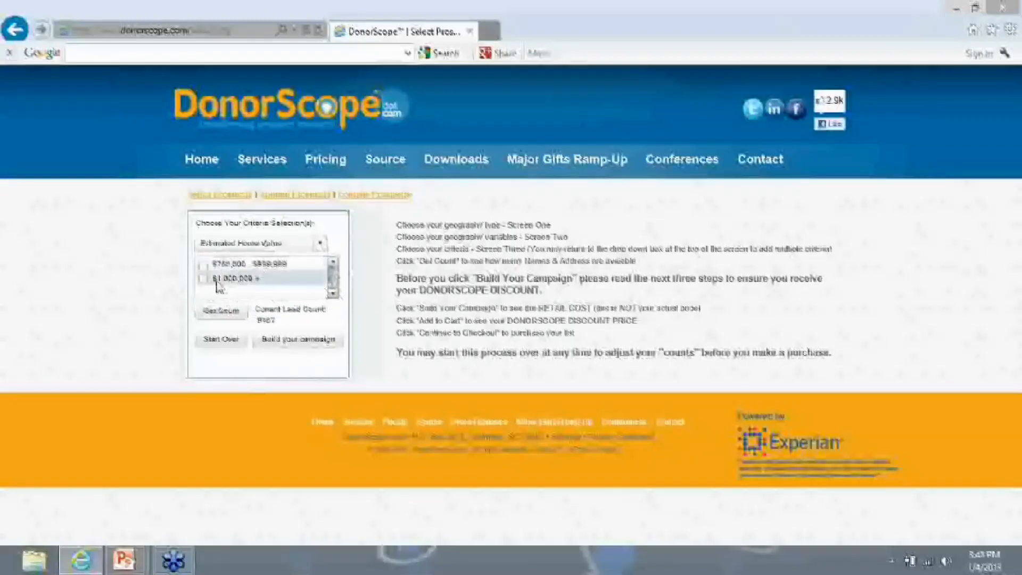
click(334, 263)
click(334, 263)
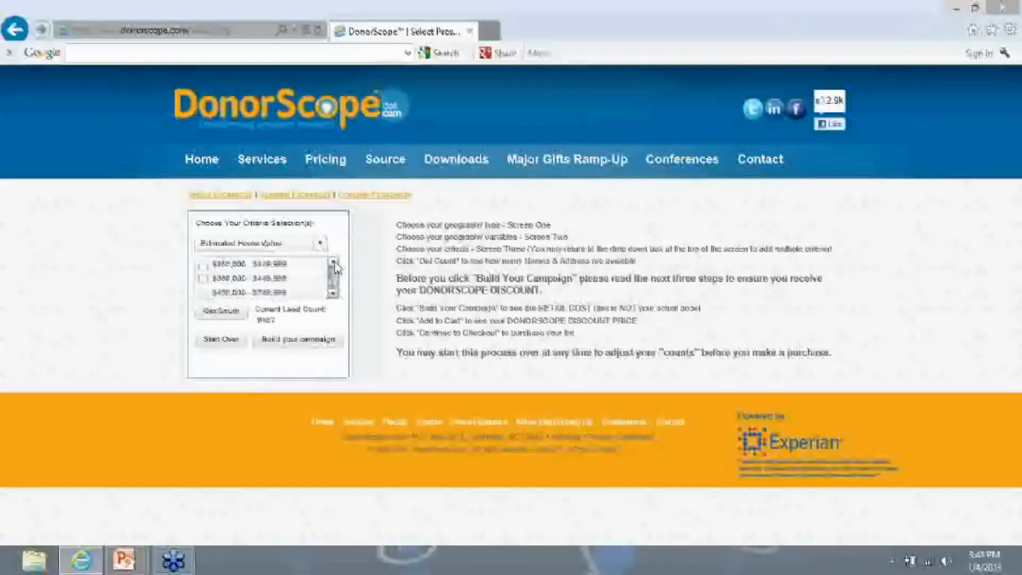
click(205, 294)
scroll(215, 295, down, 1)
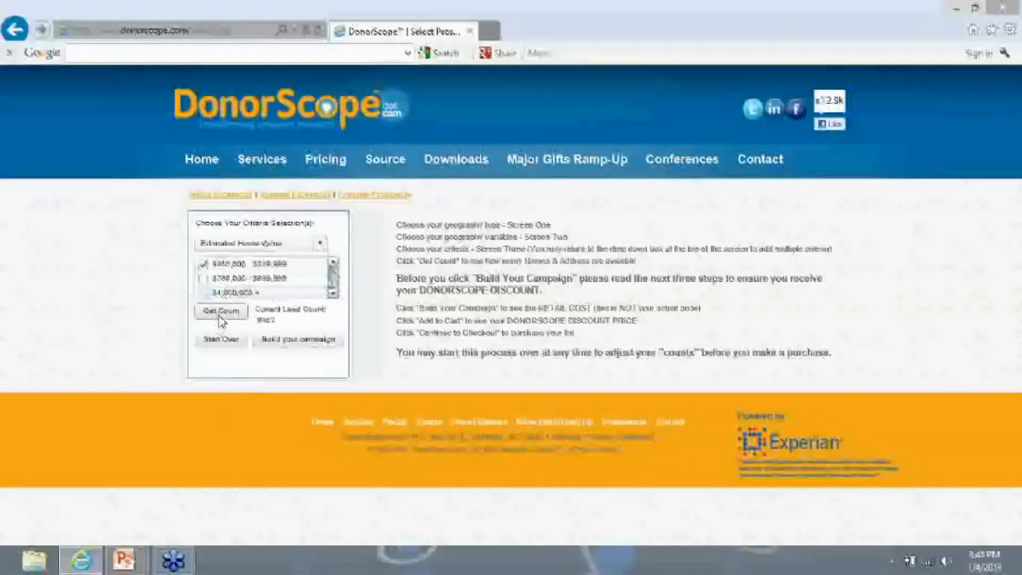
click(218, 313)
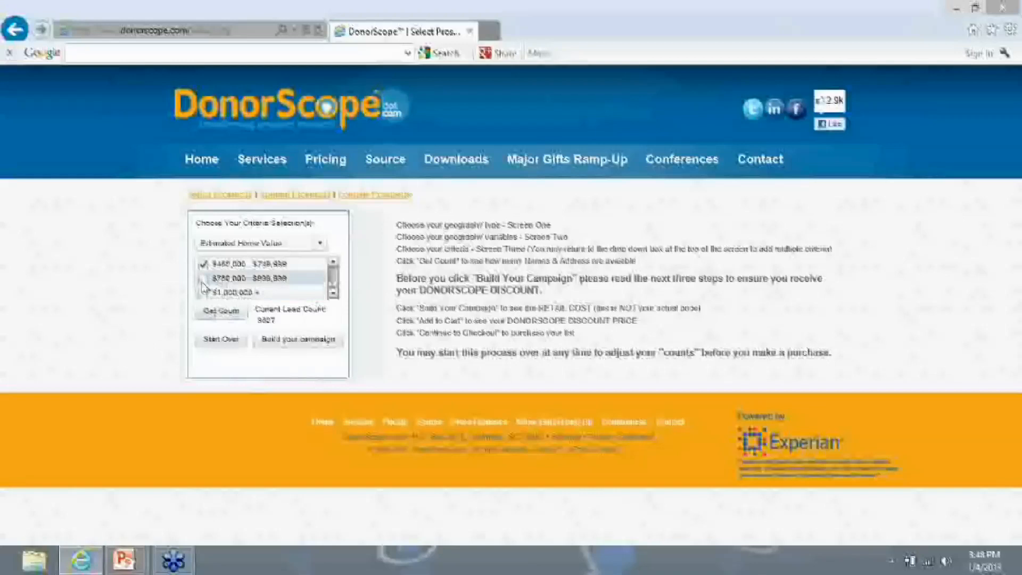
Include the home value brackets $750,000 - $999,999 and $1,000,000+ as well, and refresh the lead count
scroll(205, 288, down, 1)
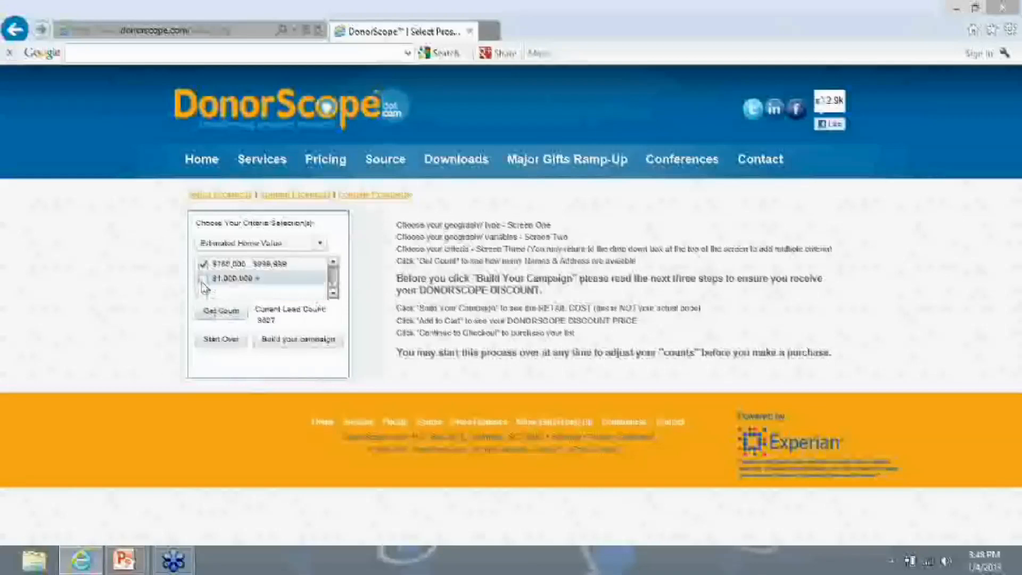
click(203, 279)
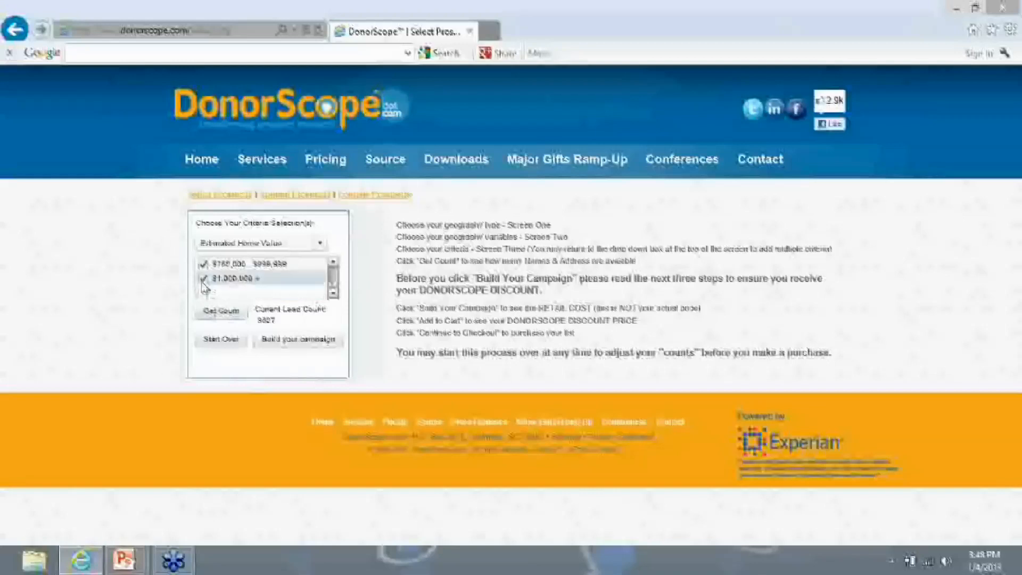
click(220, 313)
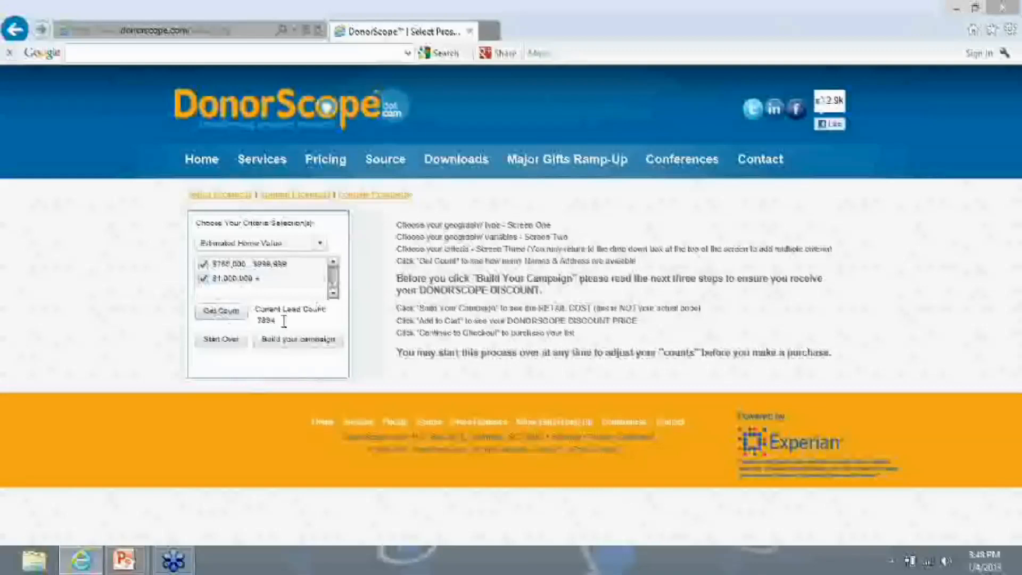
Build the campaign's mailing list and add it to the cart, keeping only one entry by removing the duplicate list
click(305, 340)
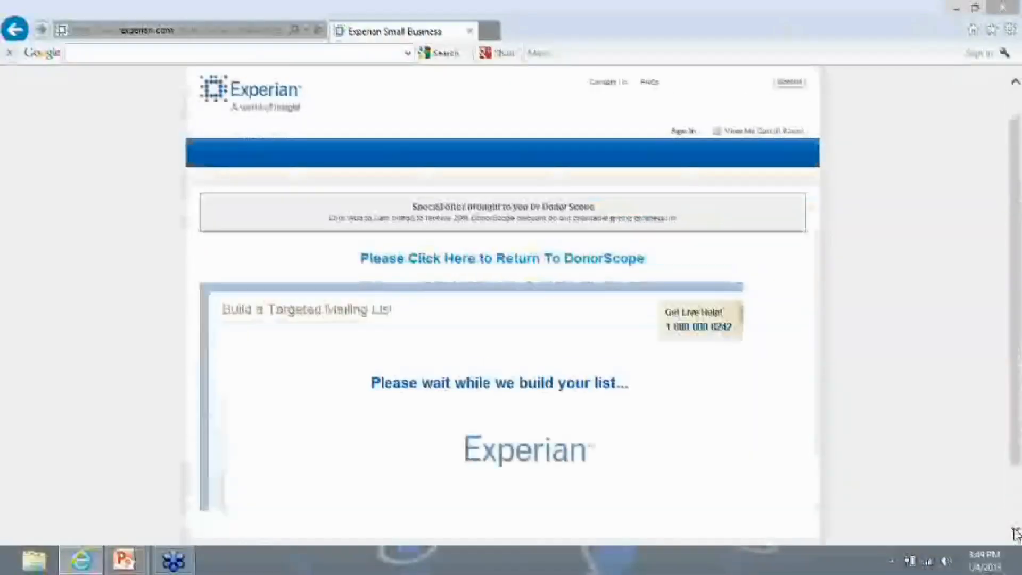
click(1014, 533)
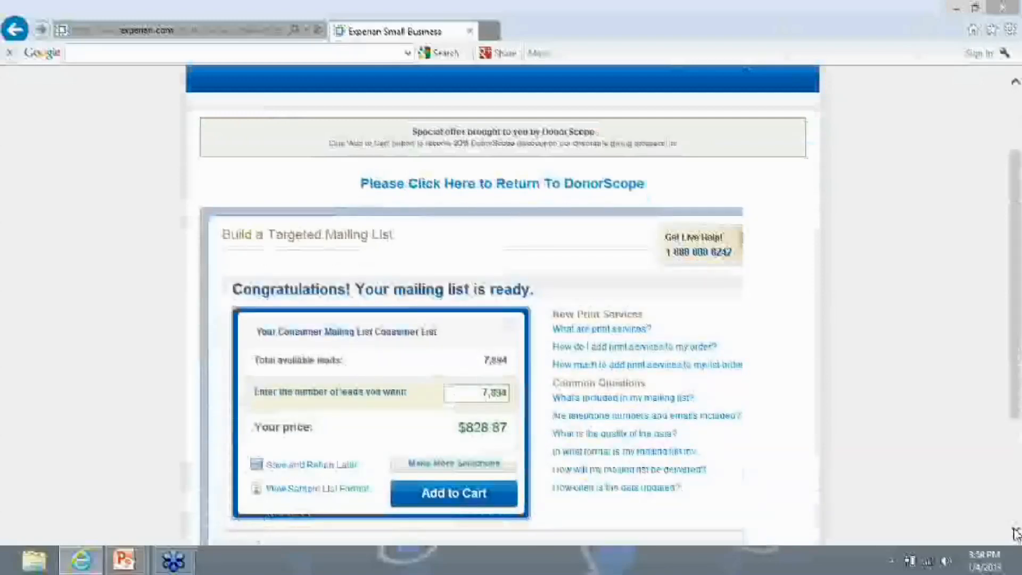
click(452, 490)
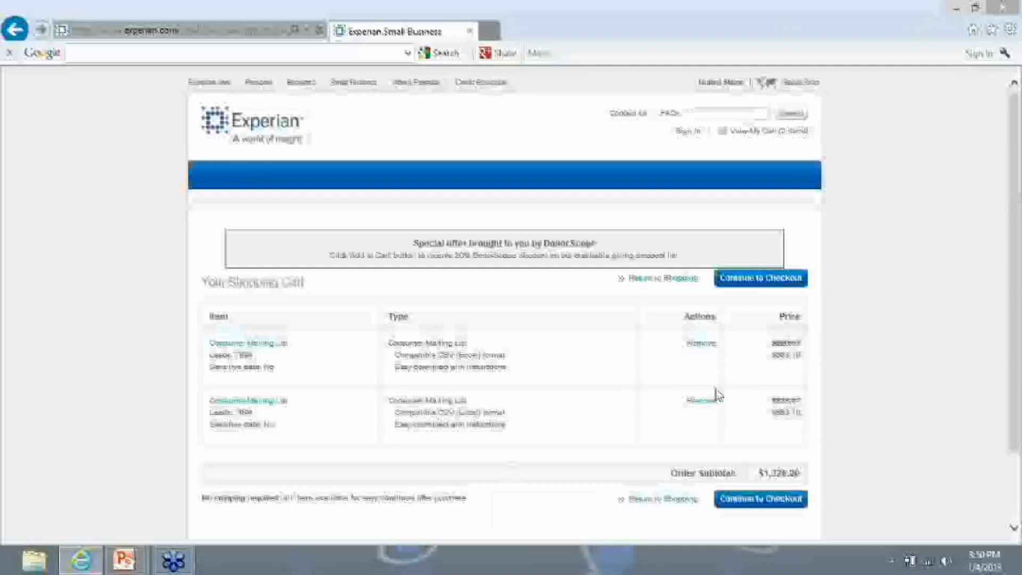
click(701, 402)
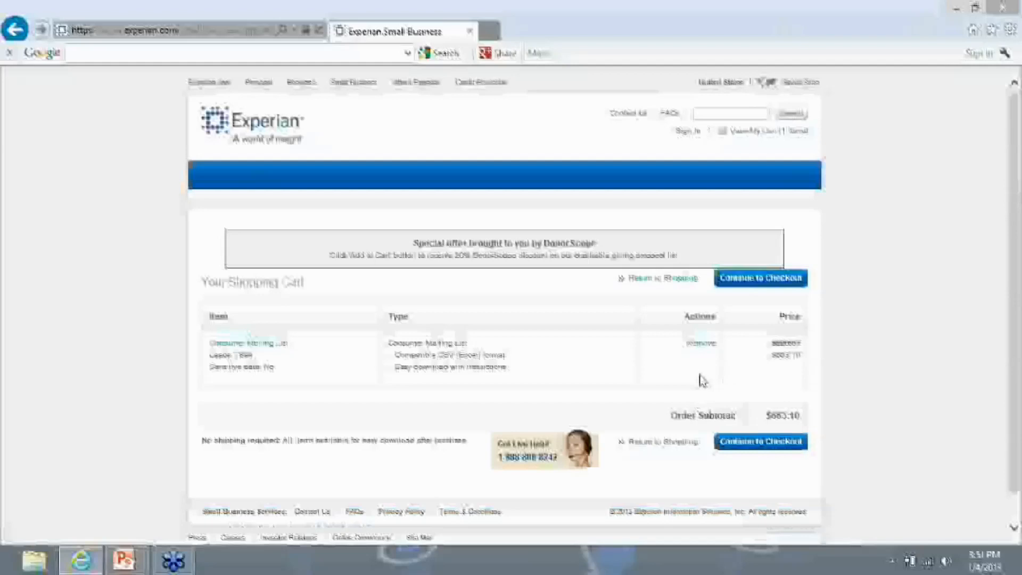
Return to DonorScope's Services page and examine the sample prospect list with its code legends
click(15, 31)
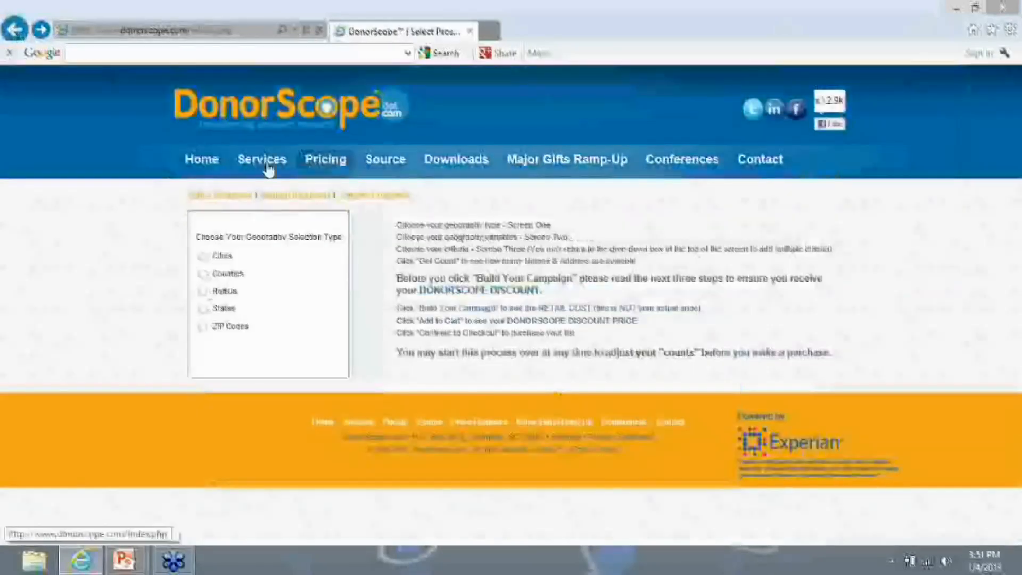
click(268, 168)
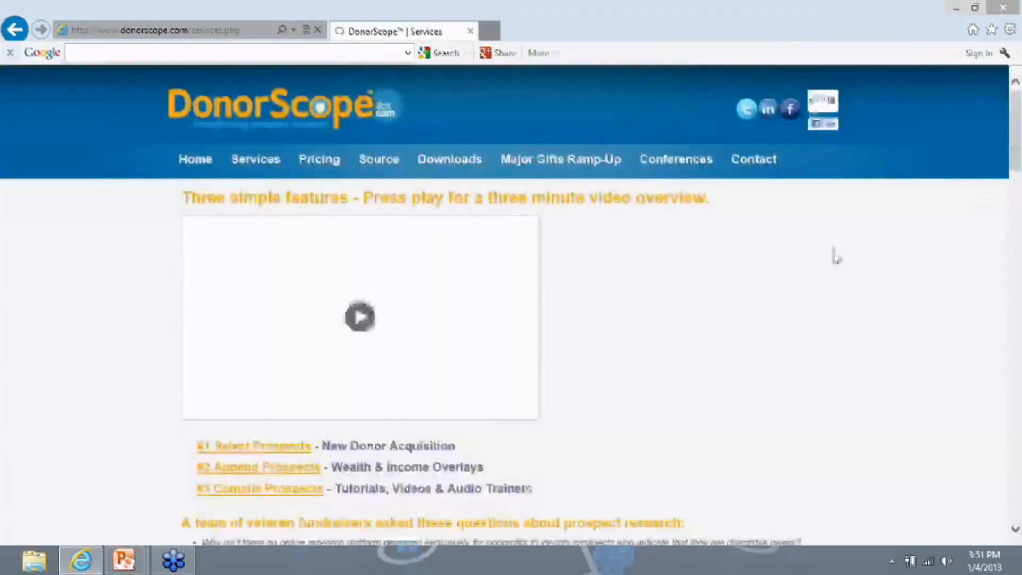
scroll(1018, 417, down, 15)
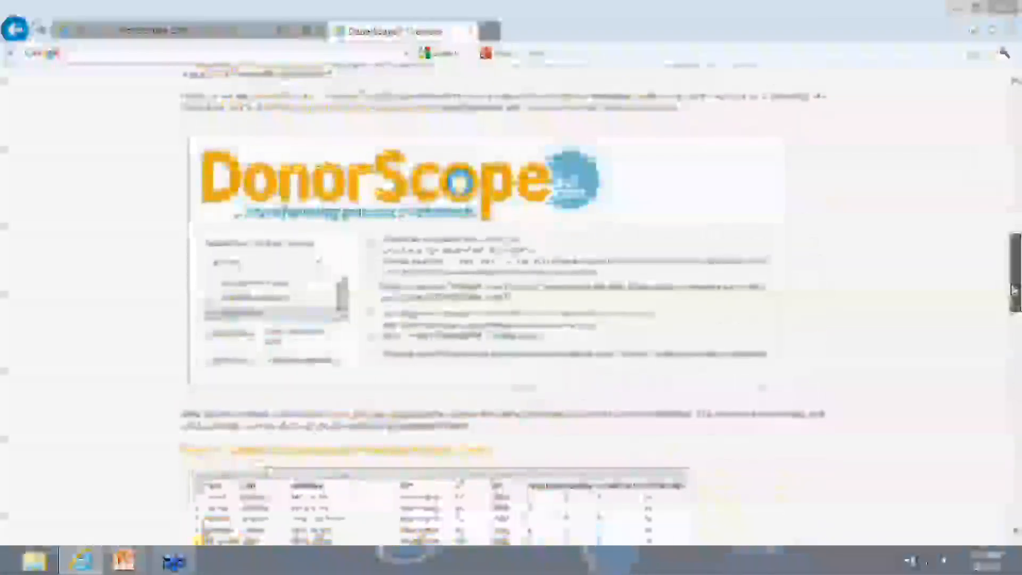
drag(1012, 287, 1017, 349)
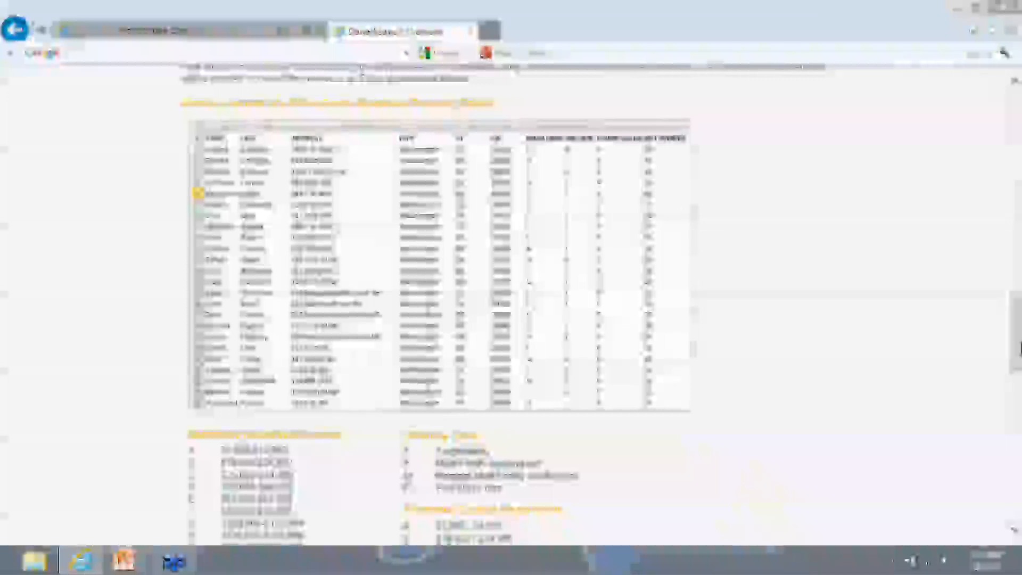
scroll(439, 266, down, 3)
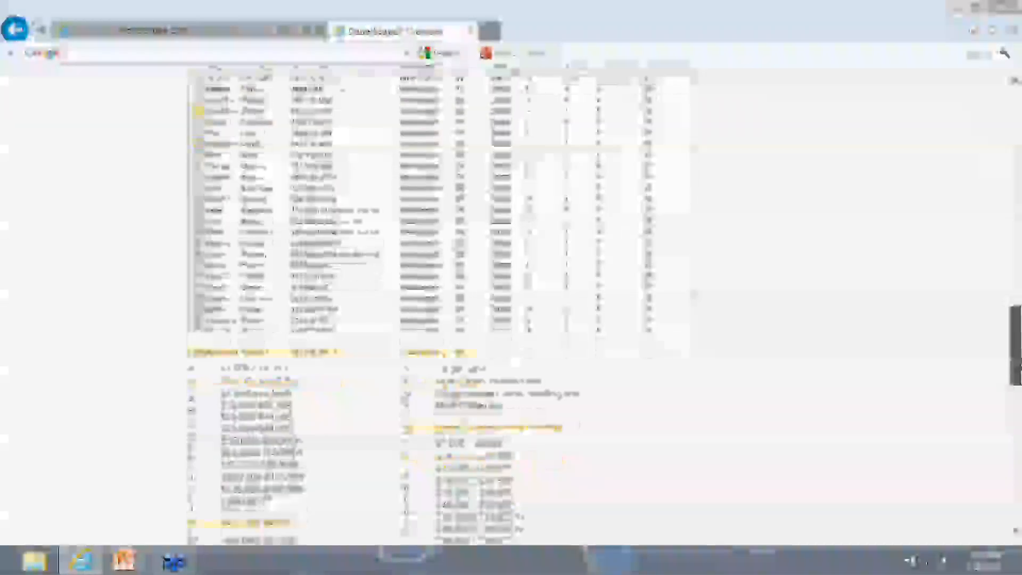
Compare the code columns in the sample prospect list with the legends beneath the table
scroll(439, 298, down, 5)
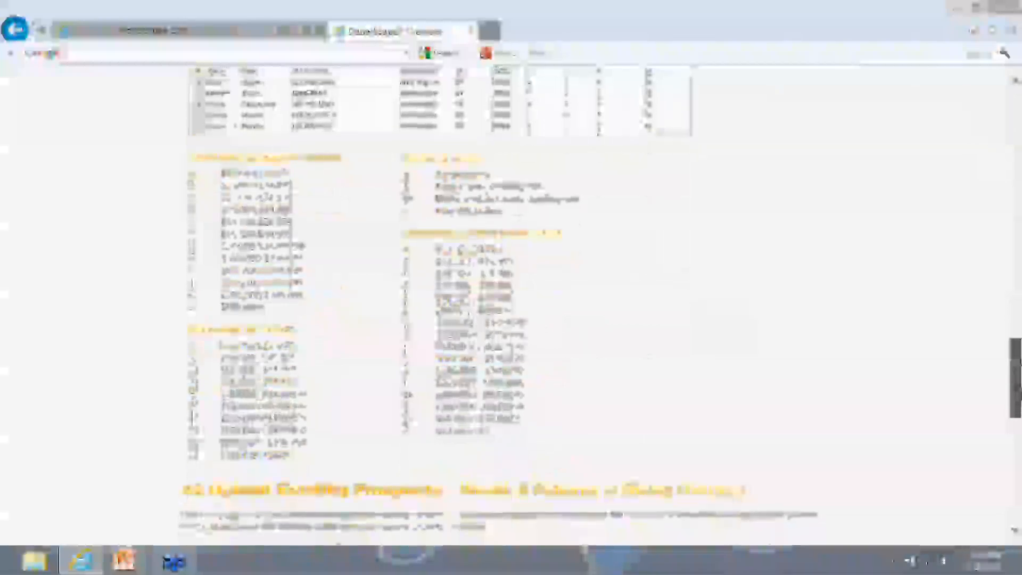
scroll(439, 298, up, 2)
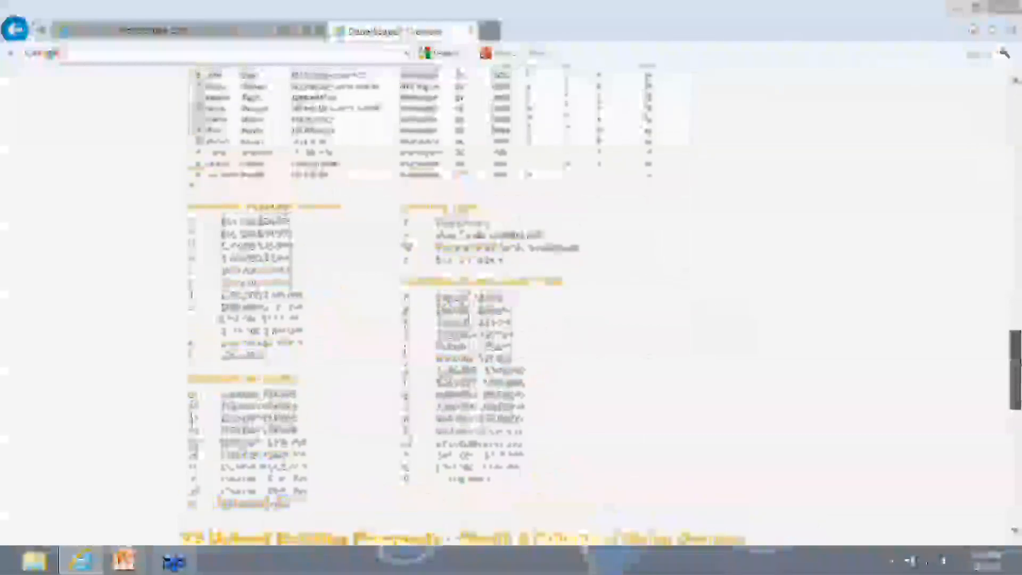
scroll(1005, 349, up, 7)
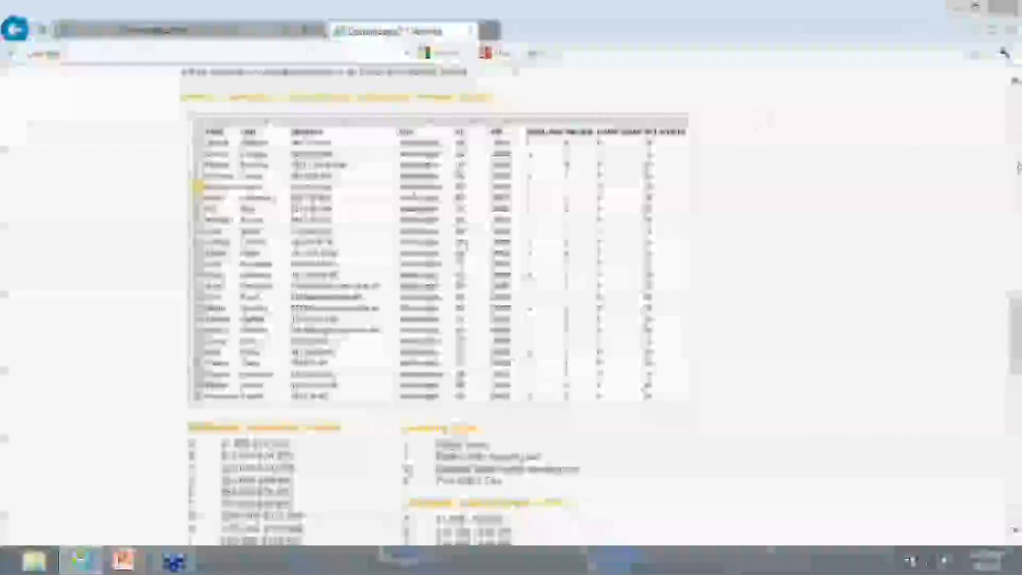
Return to the DonorScope home page, start the Append Prospects service, and view its description and instructions
drag(1017, 360, 1020, 56)
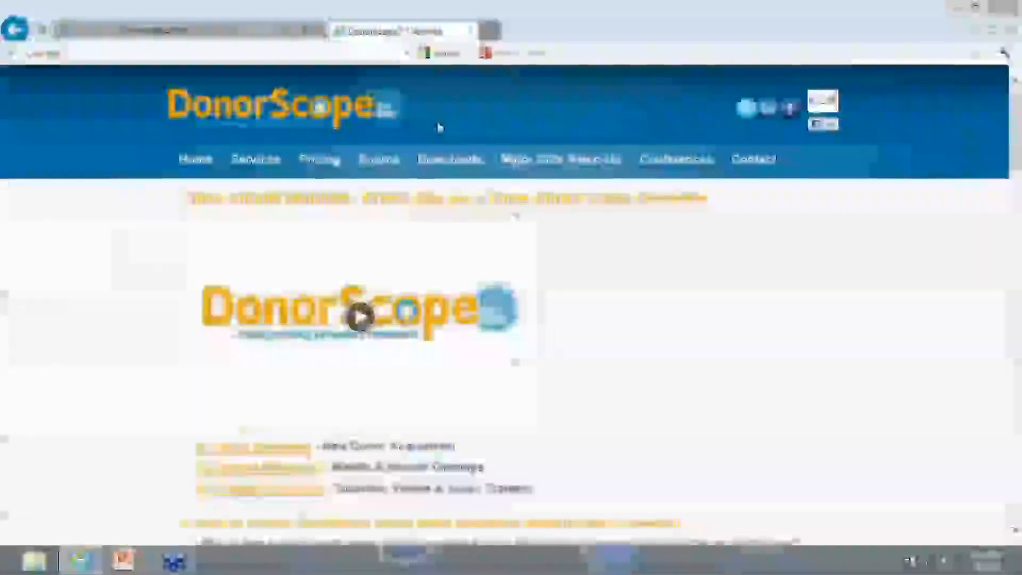
click(192, 173)
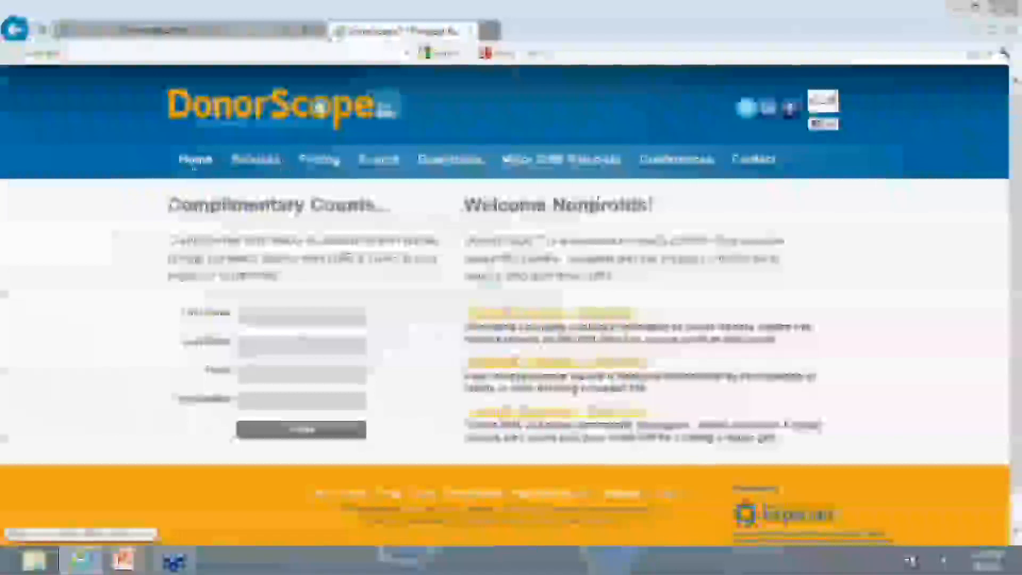
click(532, 366)
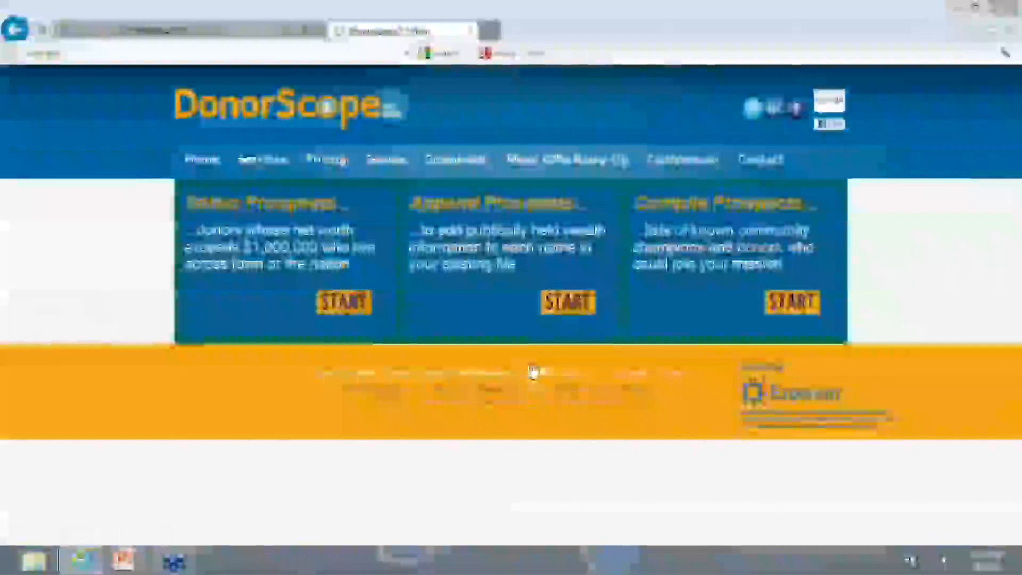
click(567, 317)
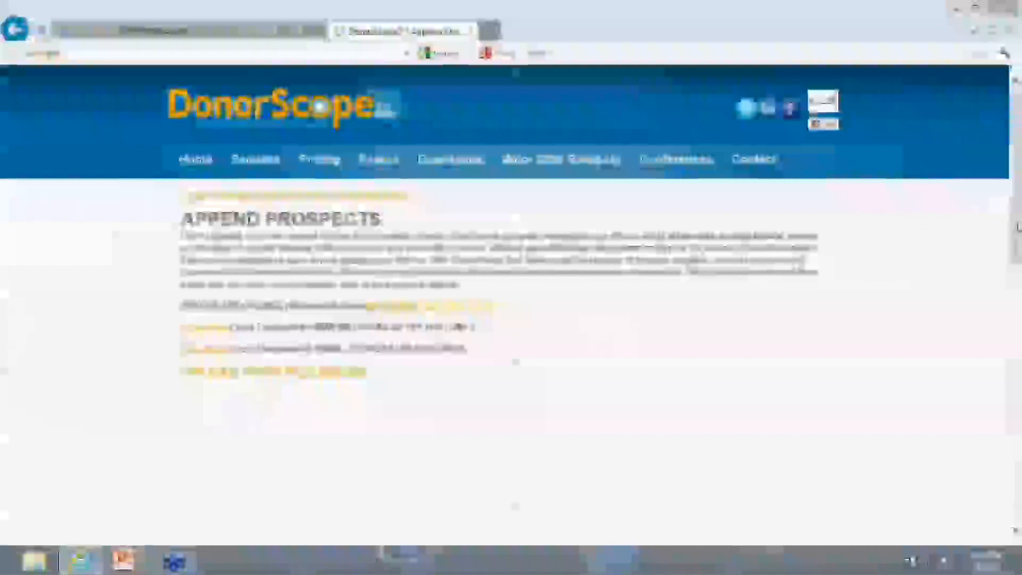
drag(1017, 226, 1017, 303)
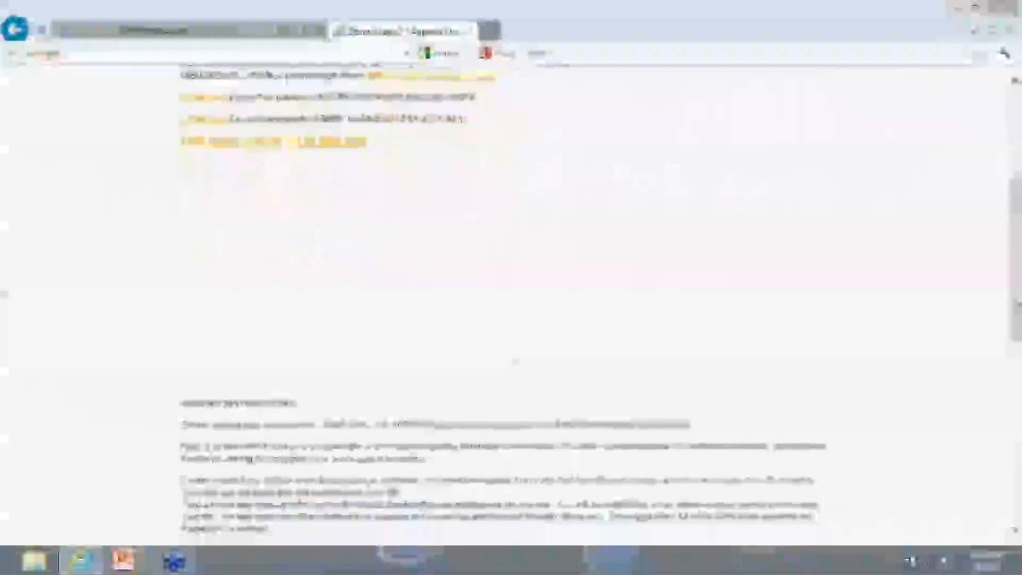